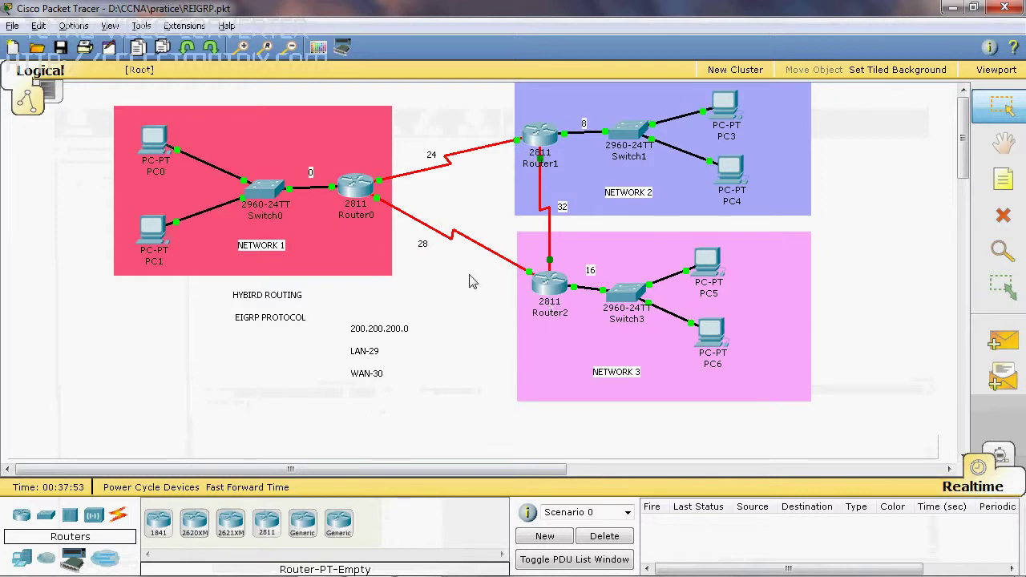
Open Router0's configuration window on the CLI tab from the topology.
click(373, 194)
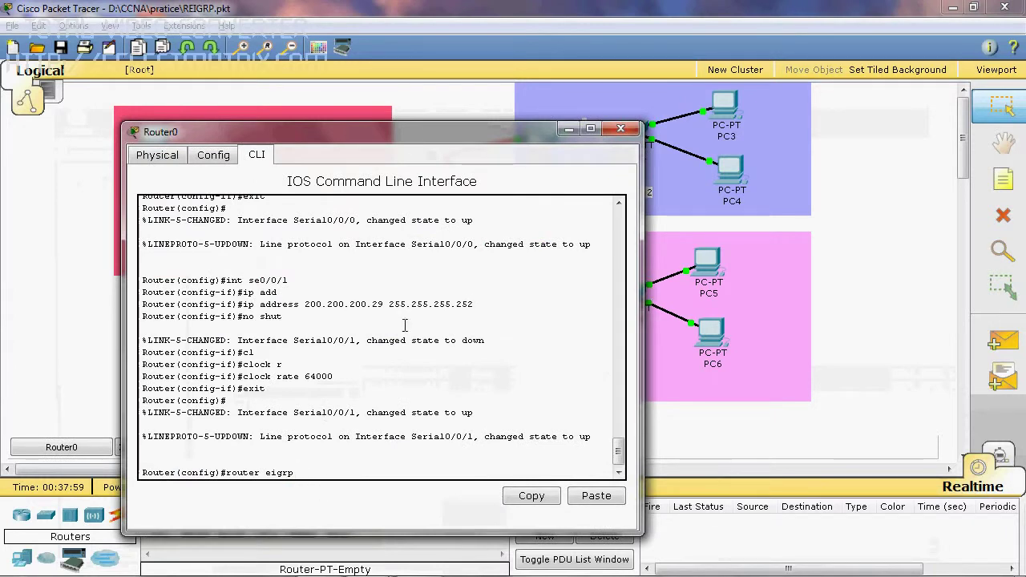
Enter 'router eigrp 100' on Router0 to start EIGRP process 100.
drag(406, 136, 412, 46)
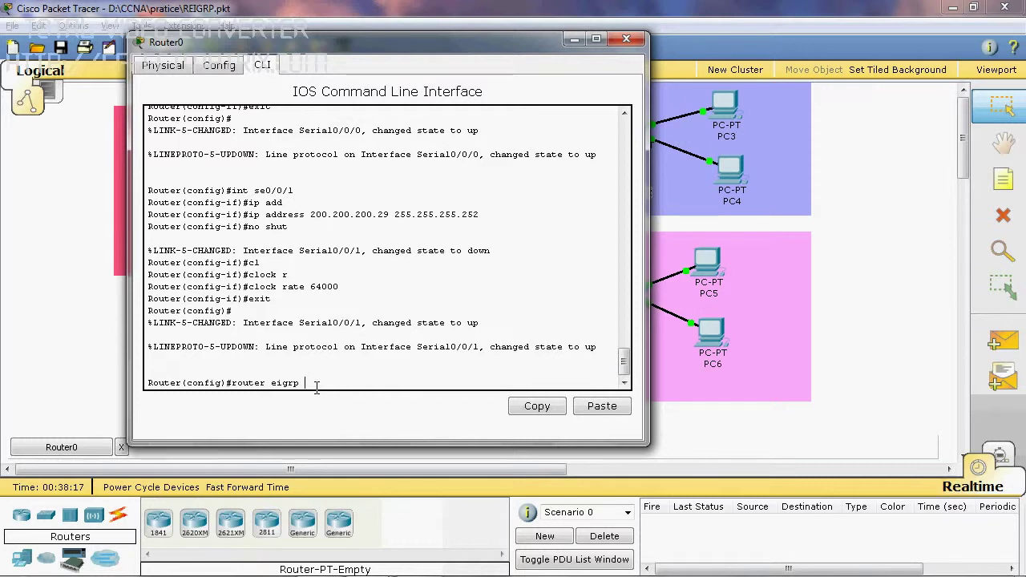
text(100)
key(Return)
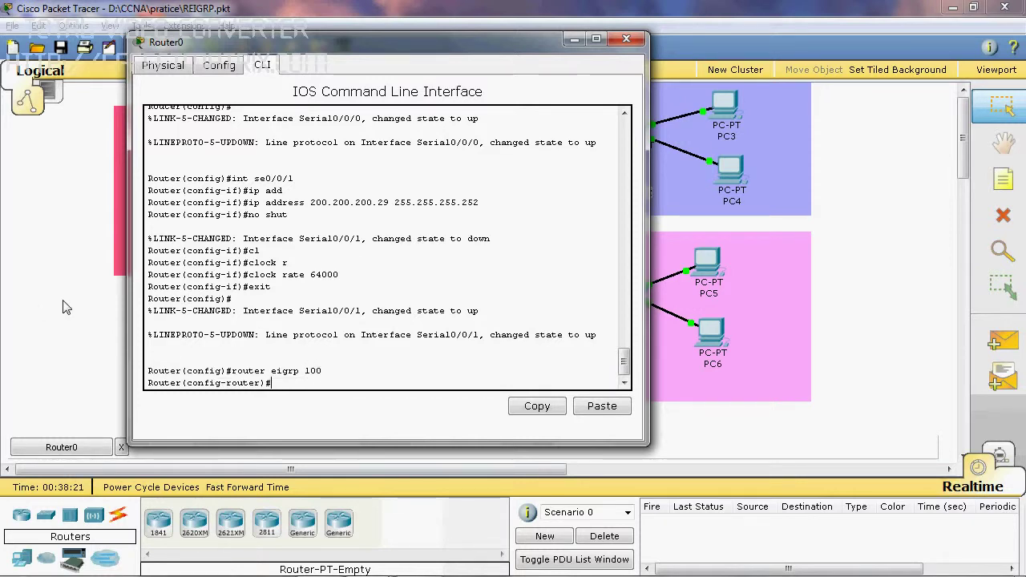
key(alt+F4)
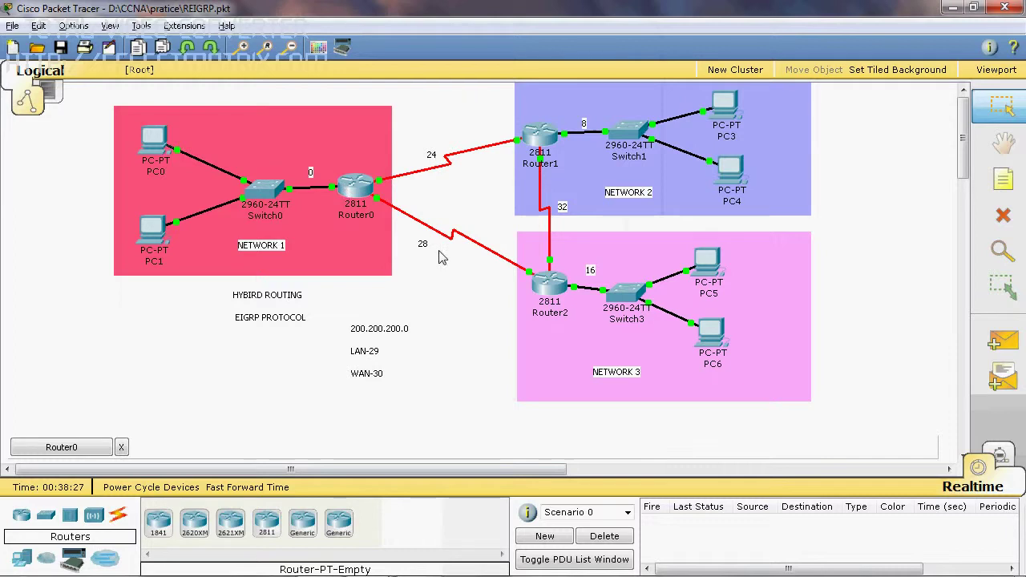
click(78, 448)
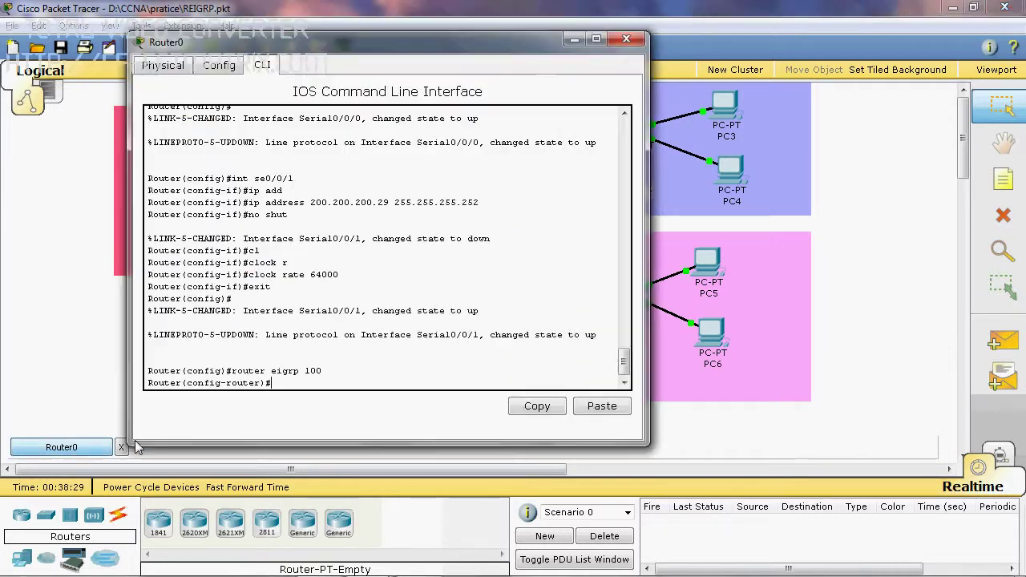
Add networks 200.200.200.0, 200.200.200.24 and 200.200.200.28 to Router0's EIGRP 100.
text(netw)
key(Tab)
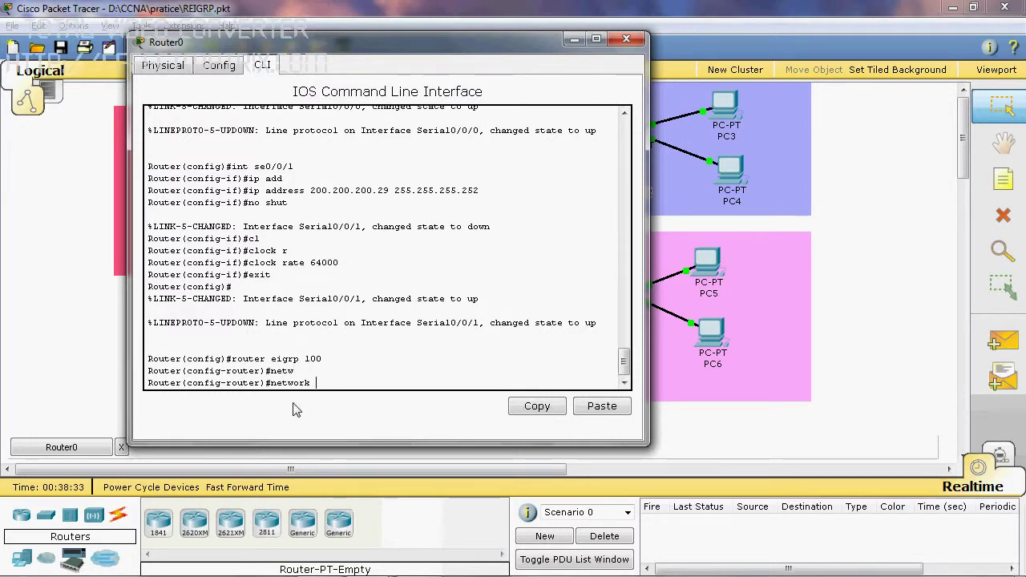
text(200.200.200.0)
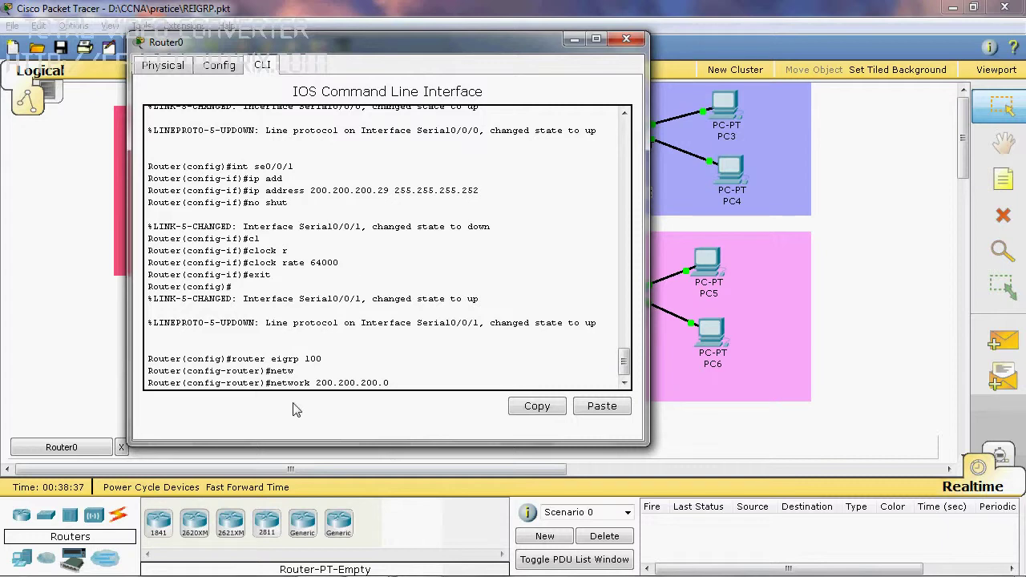
key(Return)
text(netw)
key(Tab)
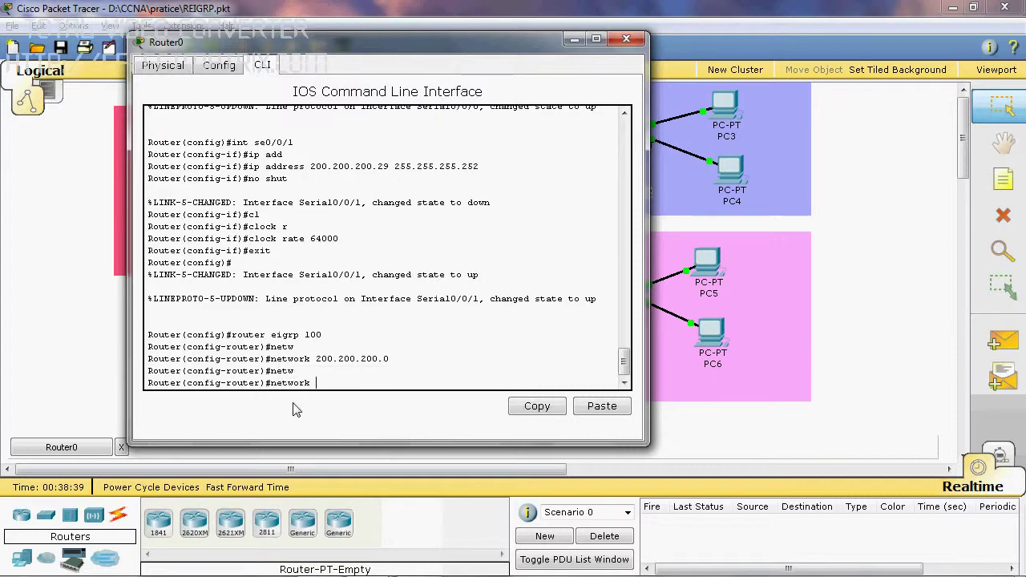
text(200.200.200.24)
key(Return)
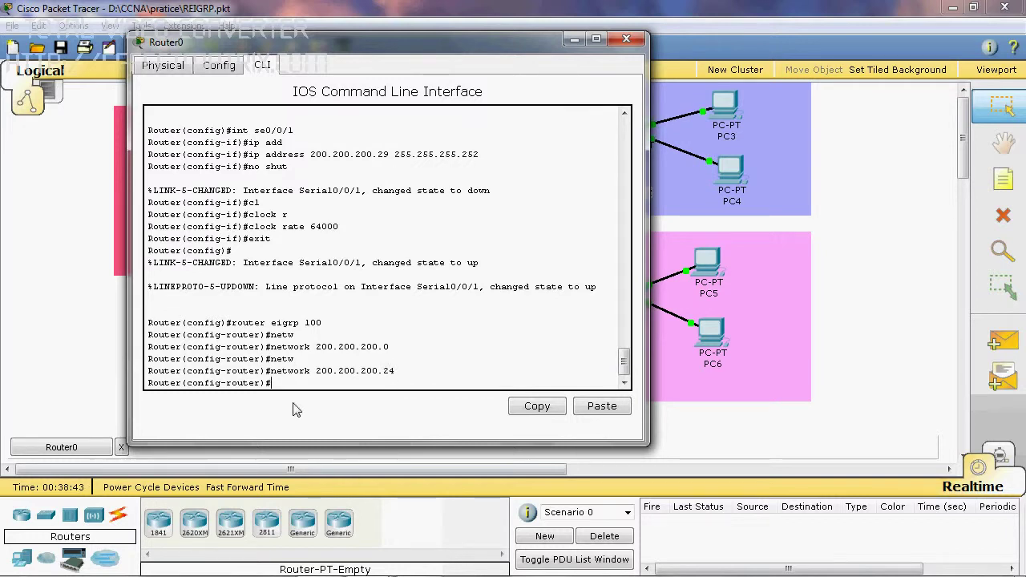
text(netw)
key(Tab)
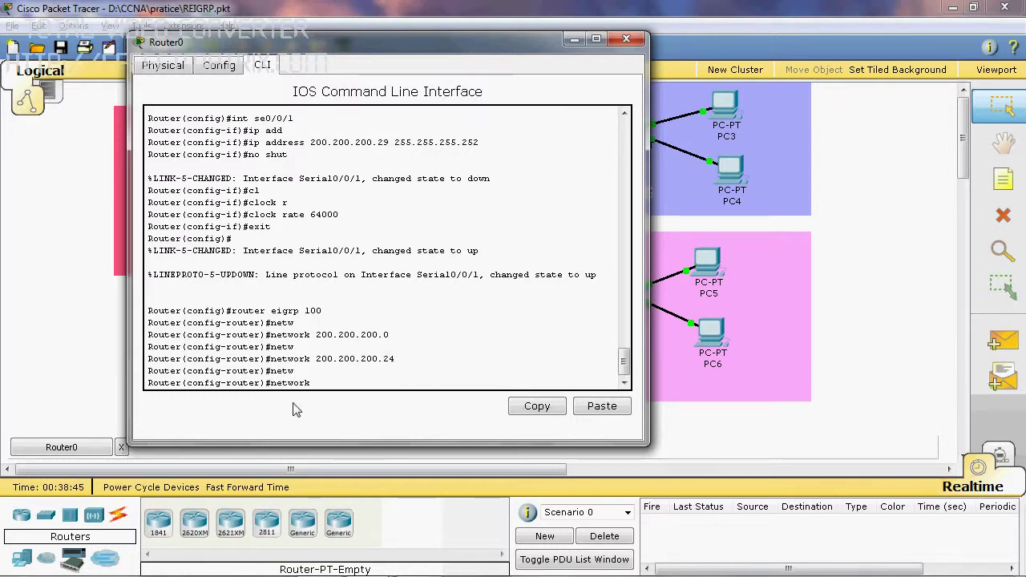
text(200.200.200.28)
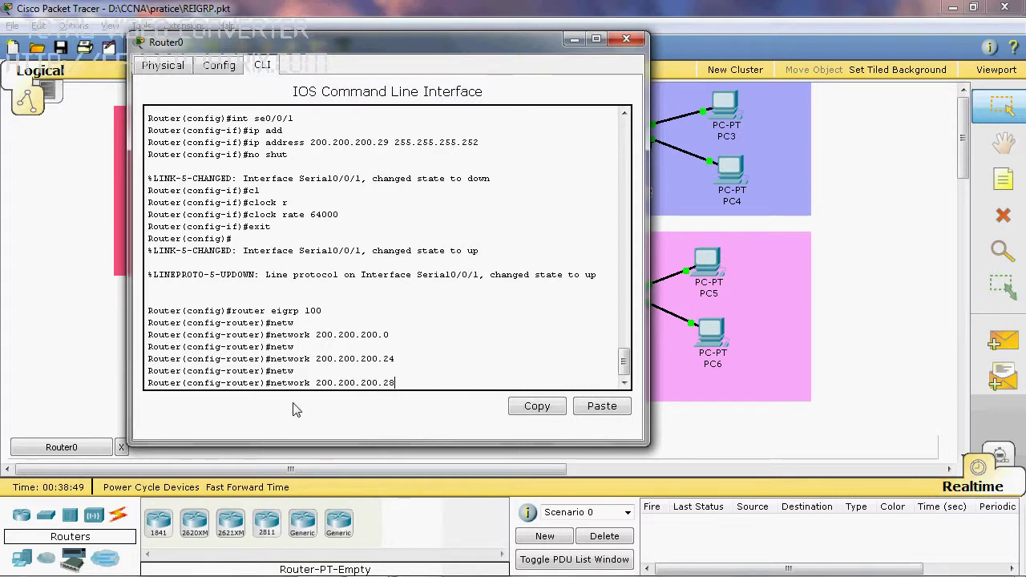
key(Return)
Disable auto-summary, exit router configuration mode and close Router0's window.
text(no auto-summary)
key(Tab)
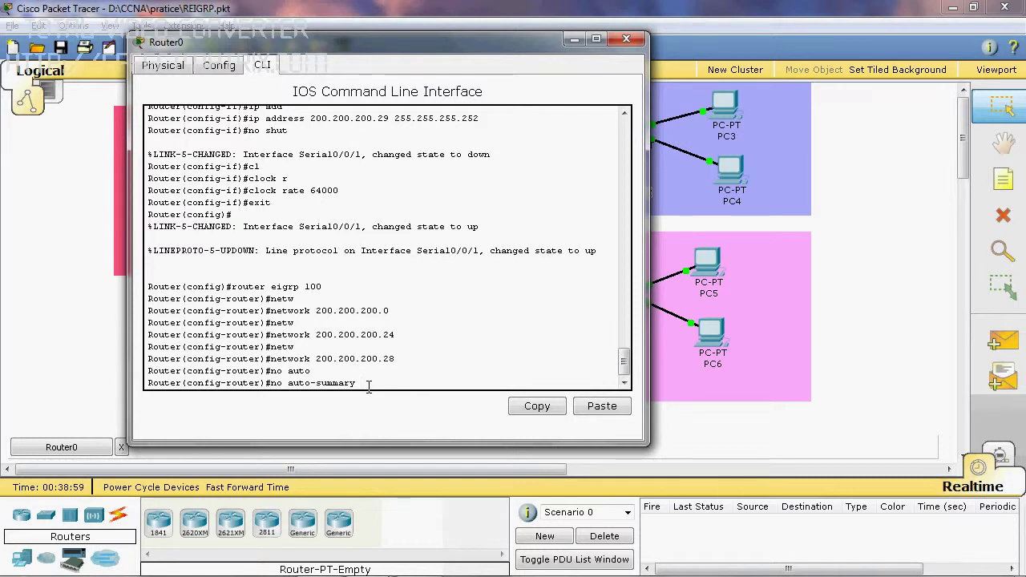
key(Return)
text(exit)
key(Return)
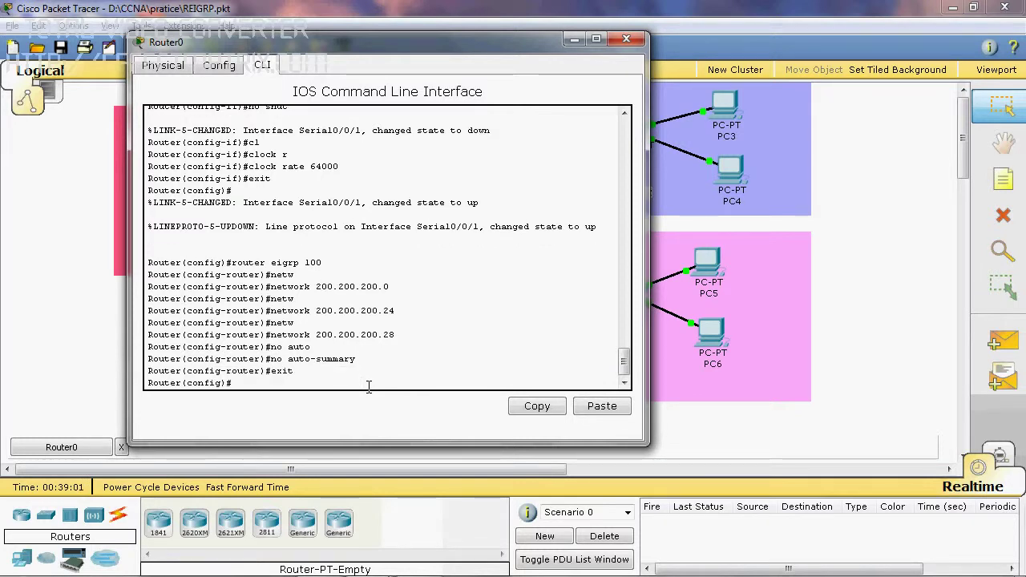
click(626, 38)
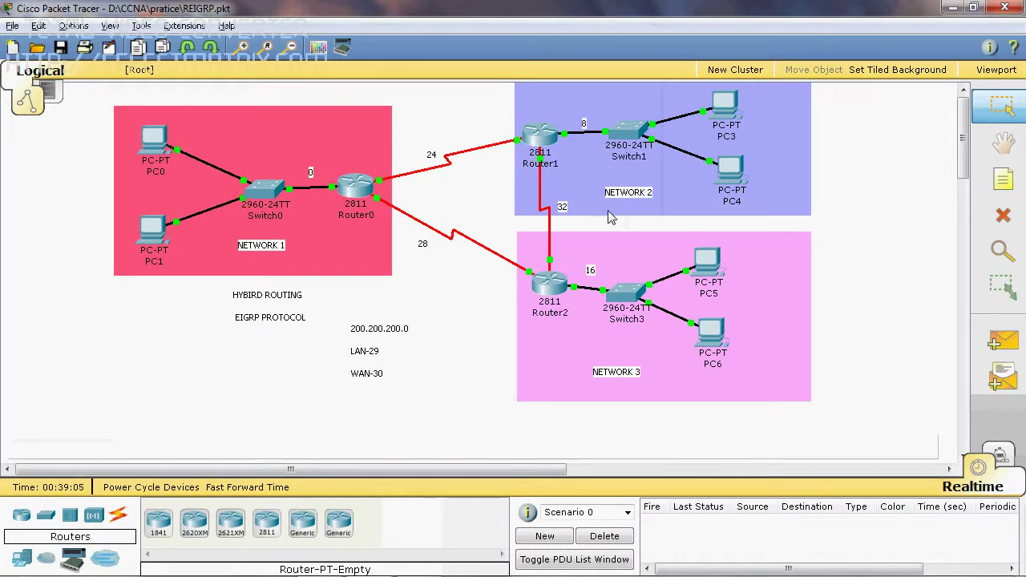
click(539, 137)
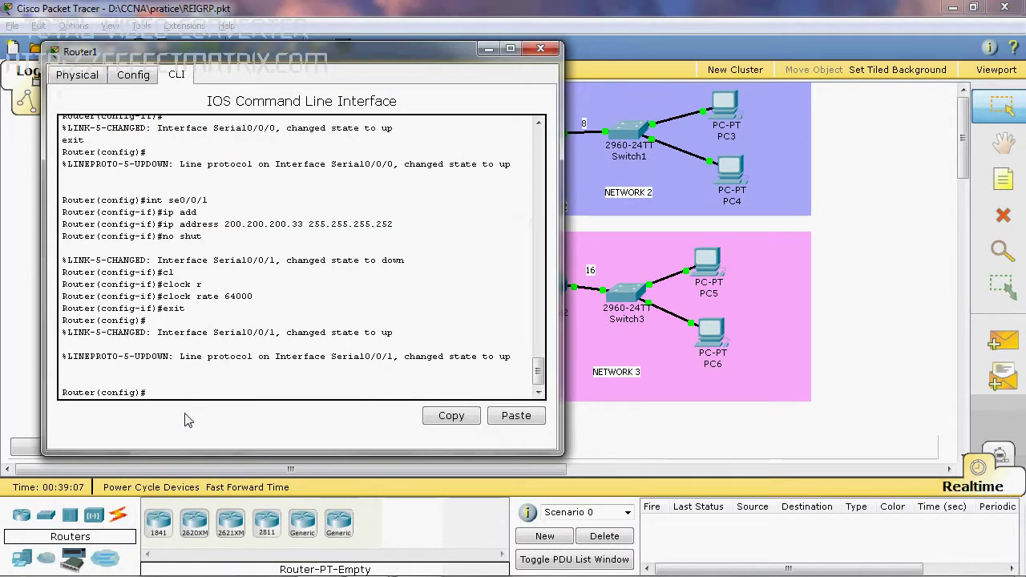
Enter 'router eigrp 100' in Router1's CLI to start EIGRP process 100.
text(router eigrp 100)
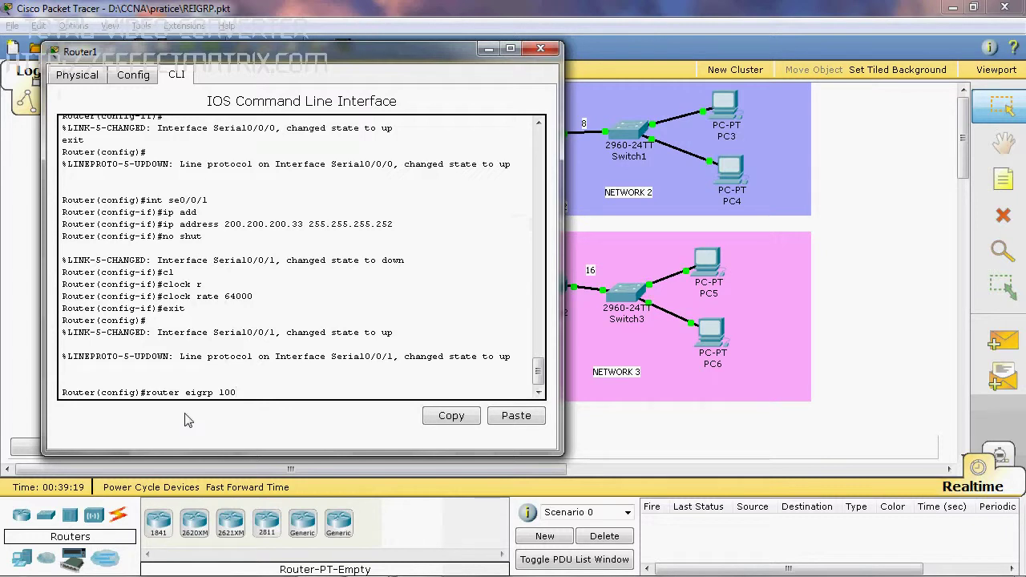
key(Return)
click(844, 263)
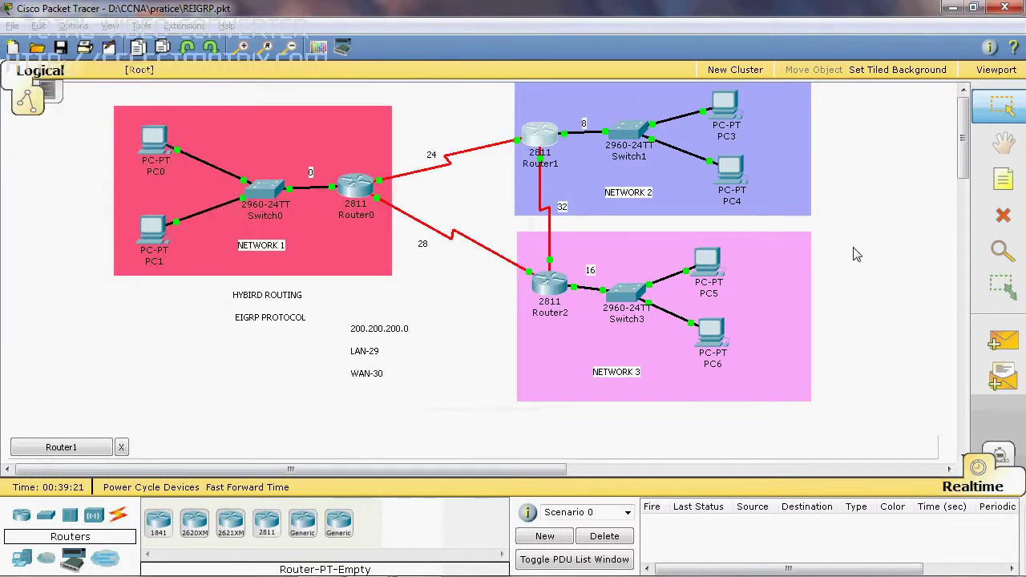
mouse_move(559, 165)
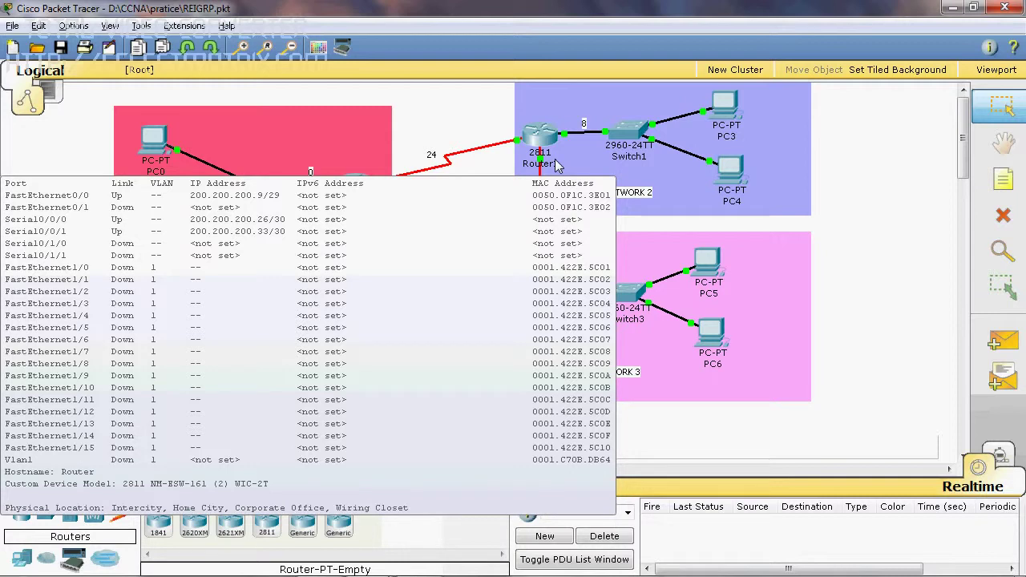
mouse_move(432, 166)
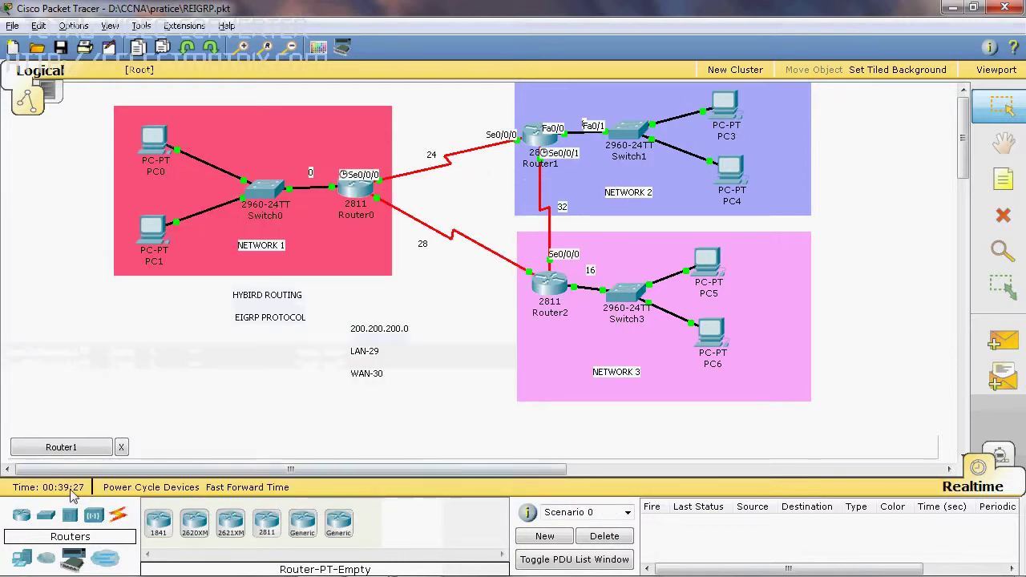
click(44, 447)
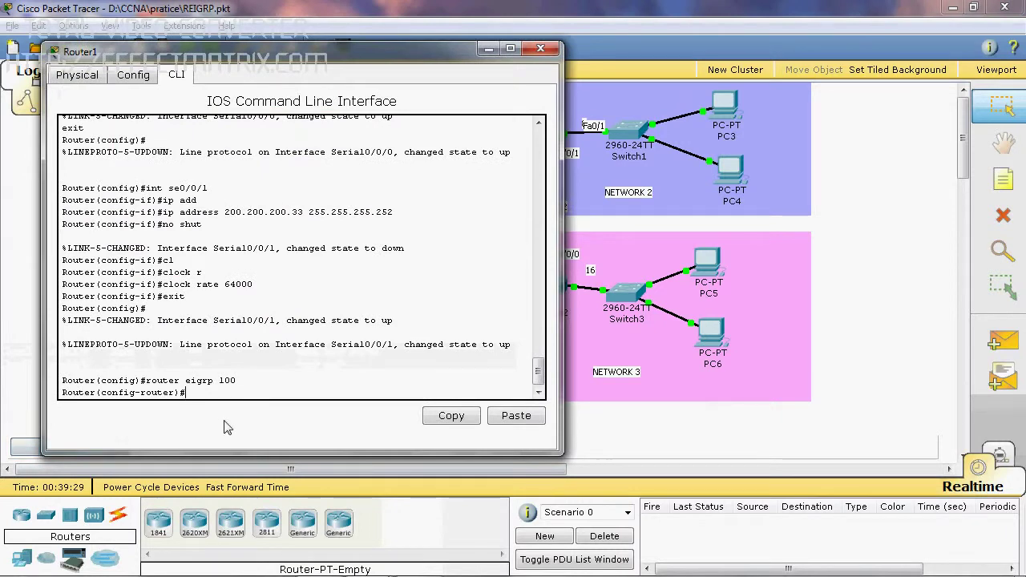
Add networks 200.200.200.8, 200.200.200.24 and 200.200.200.32 to Router1's EIGRP 100.
text(netw)
key(Tab)
text(200.200.200)
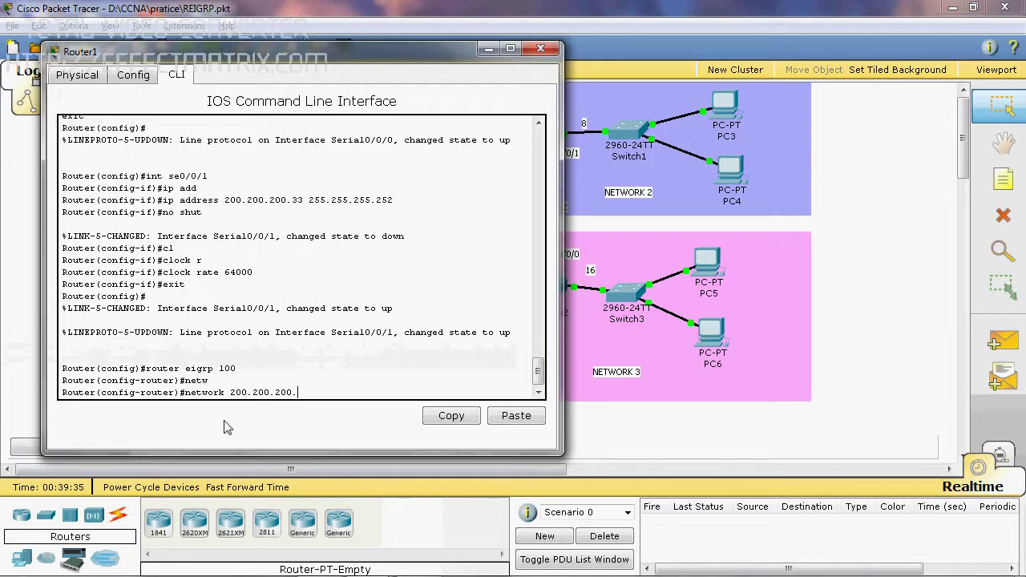
text(.8)
key(Return)
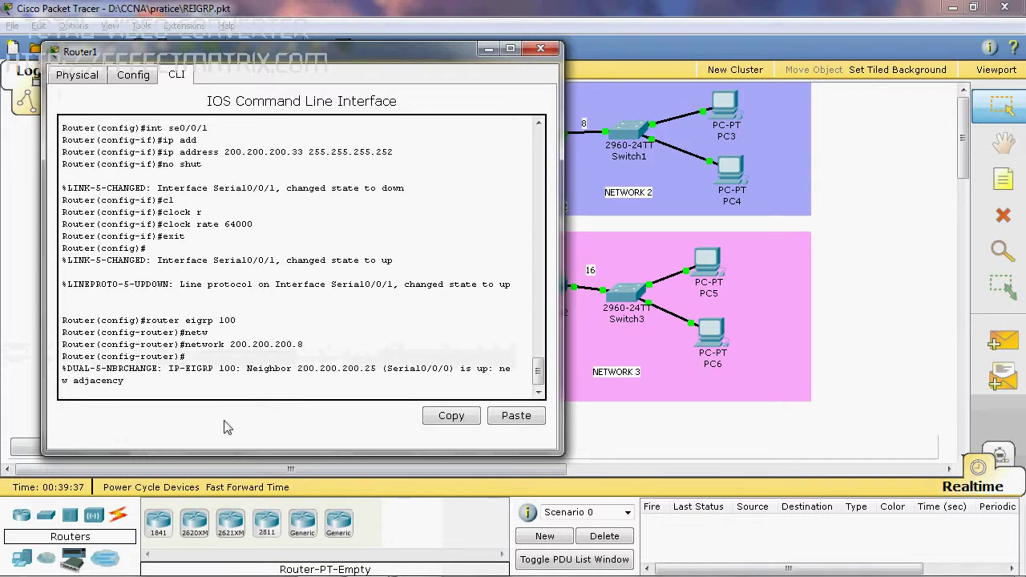
key(Return)
text(netw)
key(Tab)
text(200.200.2)
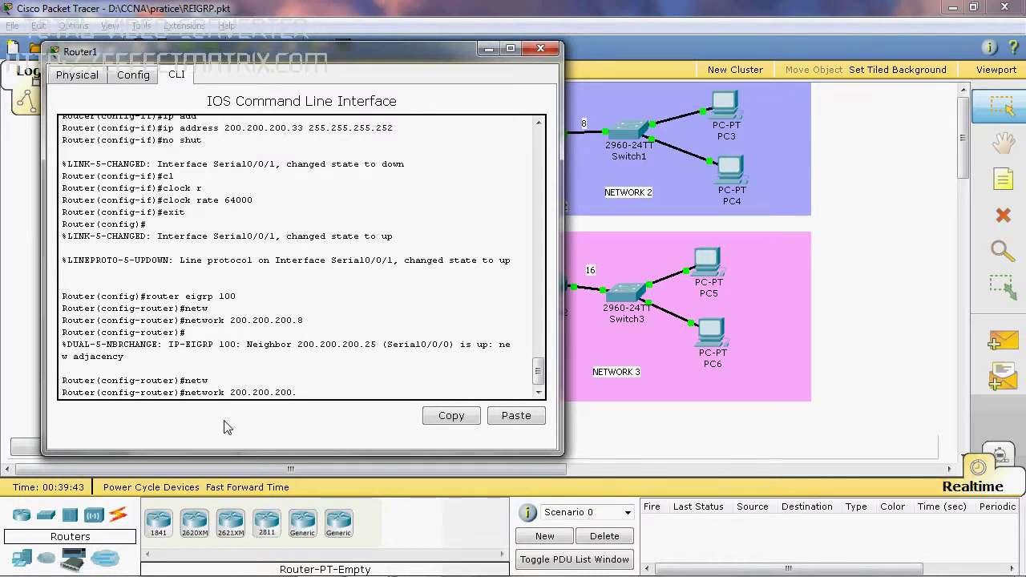
text(00.24)
key(Return)
text(netw)
key(Tab)
text(200.200.20)
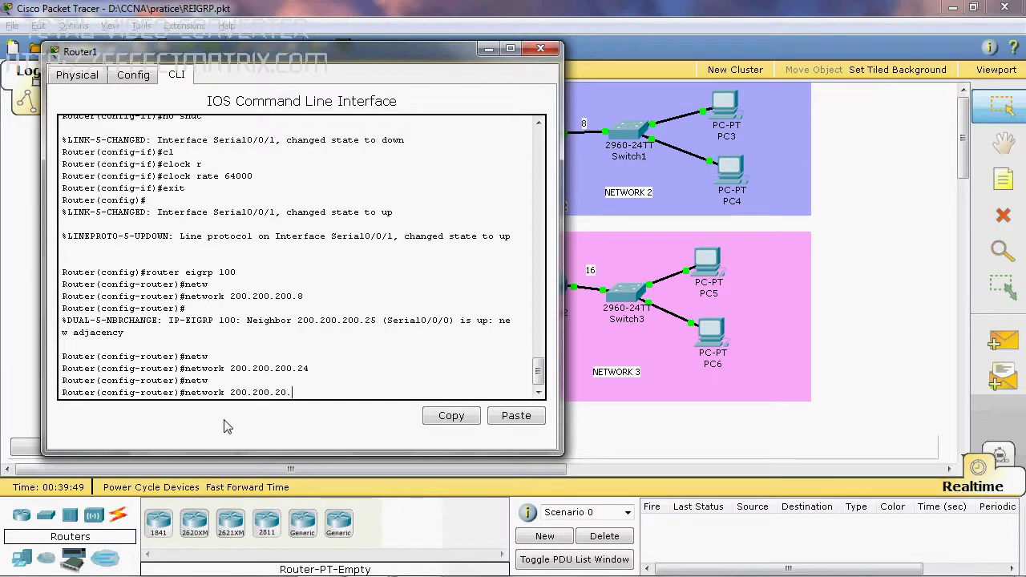
text(0.32)
key(Return)
Disable auto-summary, exit router configuration mode and close Router1's window.
text(no autop)
key(Tab)
key(BackSpace)
key(Tab)
key(Return)
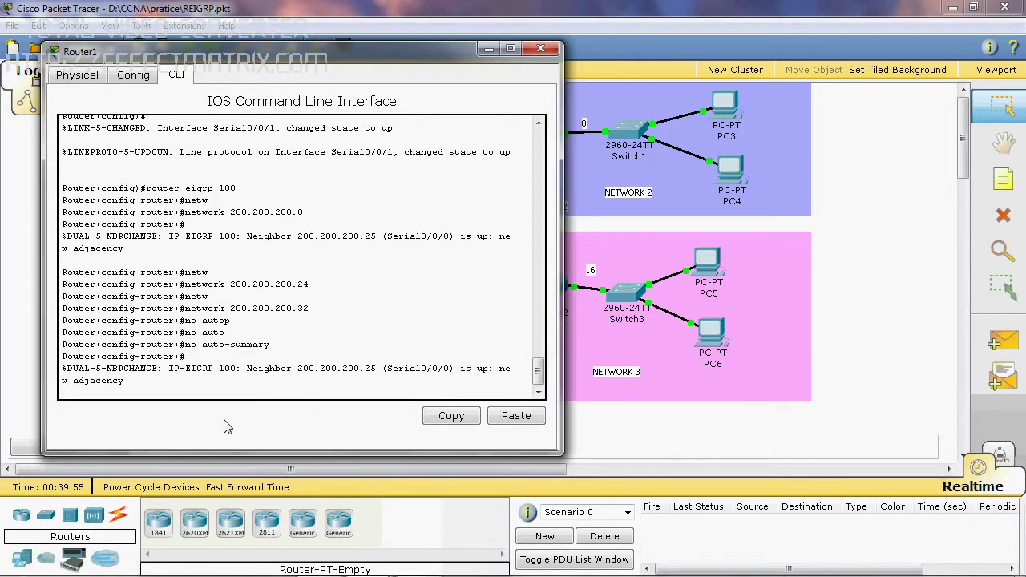
key(Return)
text(exit)
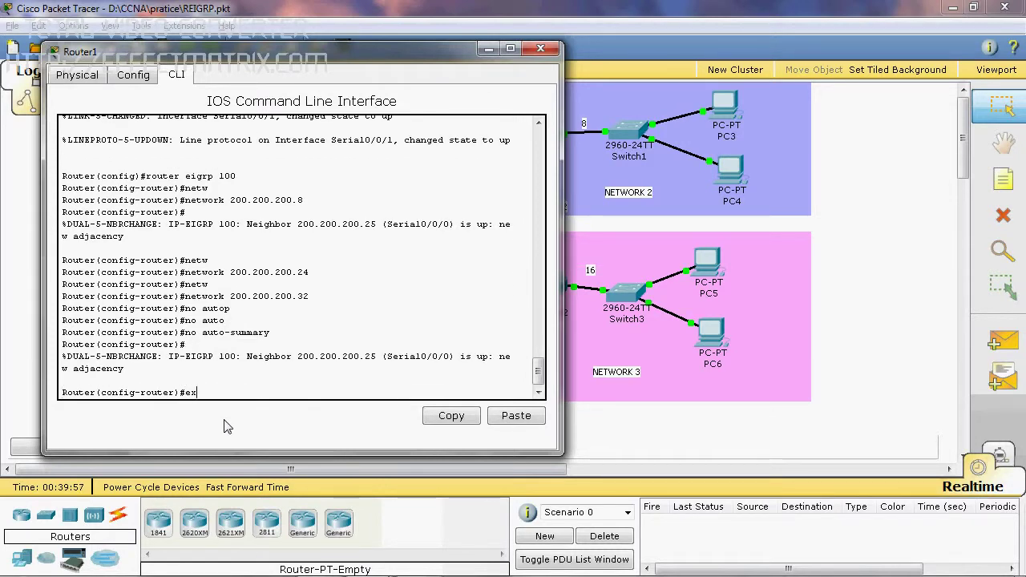
key(Return)
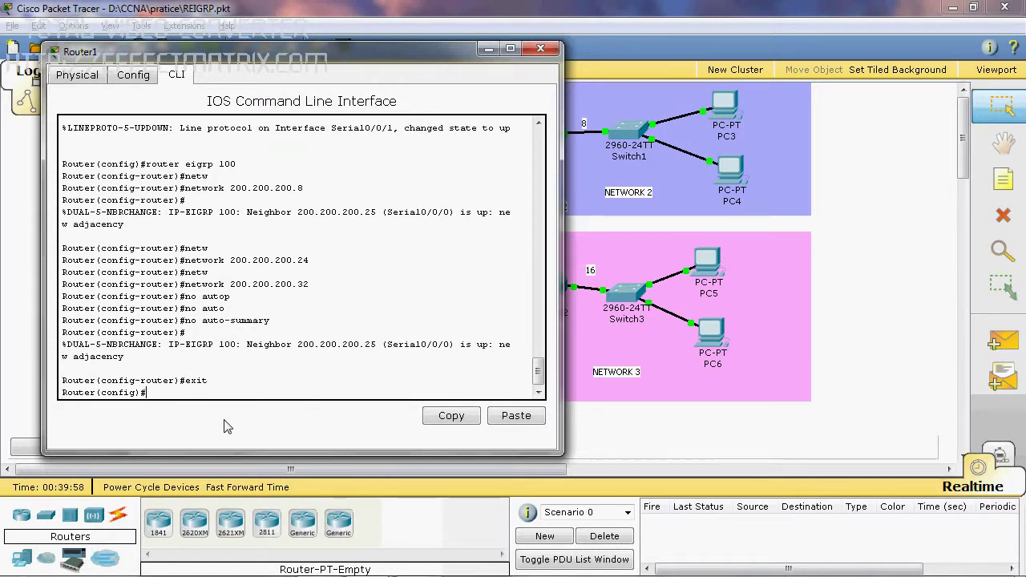
click(540, 48)
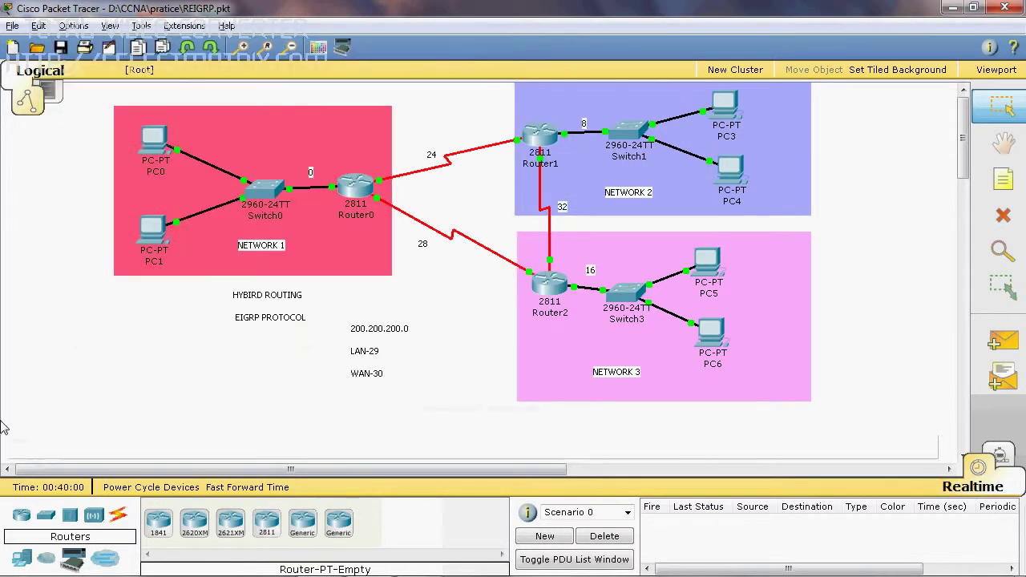
Open Router2's CLI and start EIGRP process 100 with 'router eigrp 100'.
click(553, 287)
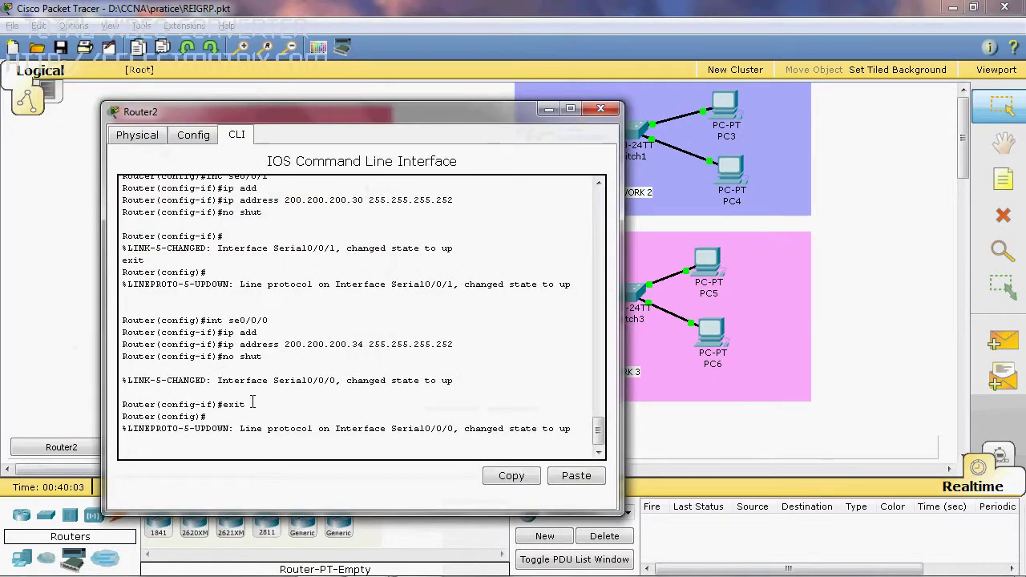
text(rou)
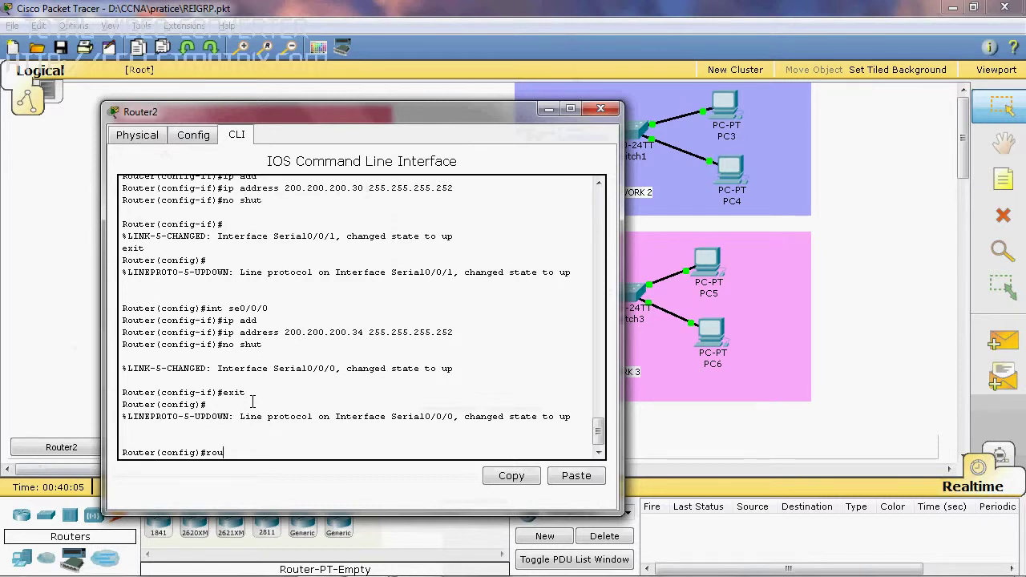
text(ter eigrp 100)
key(Return)
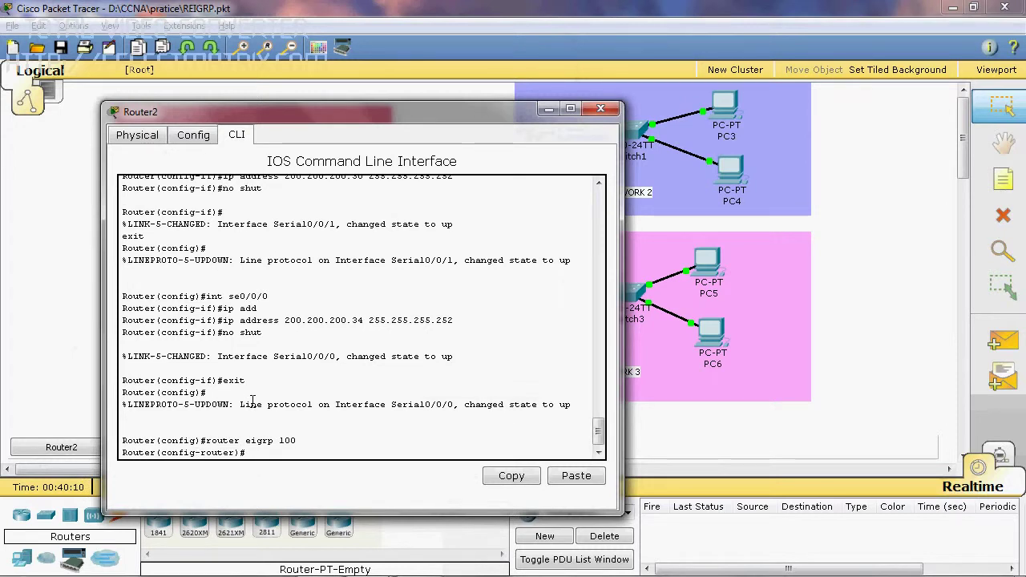
click(885, 310)
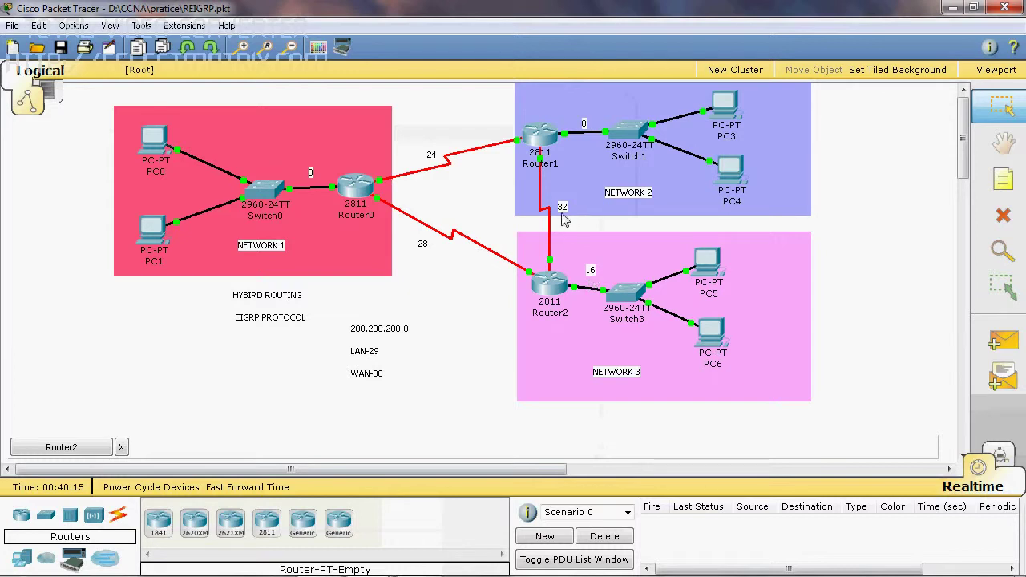
click(77, 454)
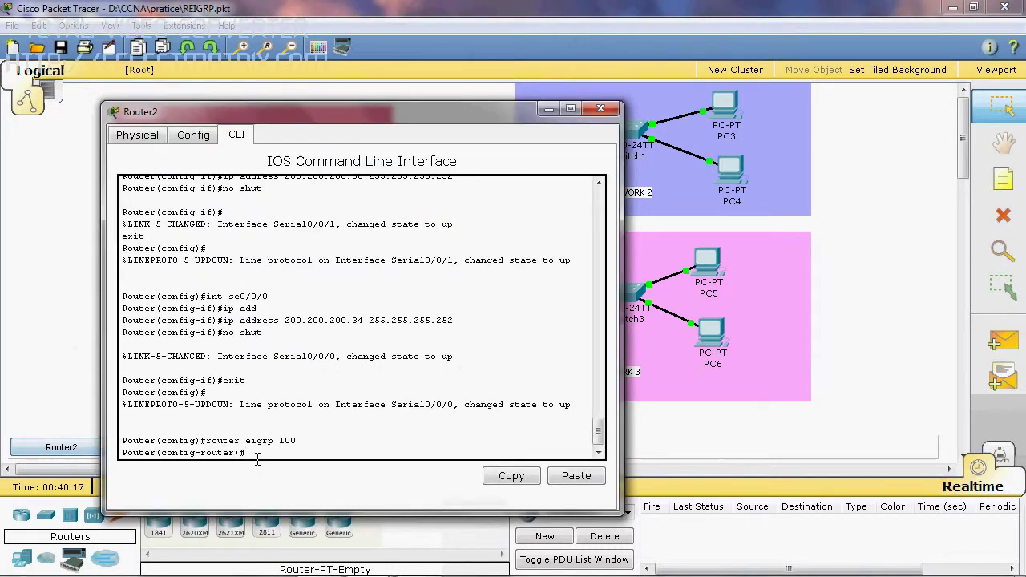
Add networks 200.200.200.16, 200.200.200.28 and 200.200.200.32 to Router2's EIGRP 100.
text(netw)
key(Tab)
text(200.200.200.16)
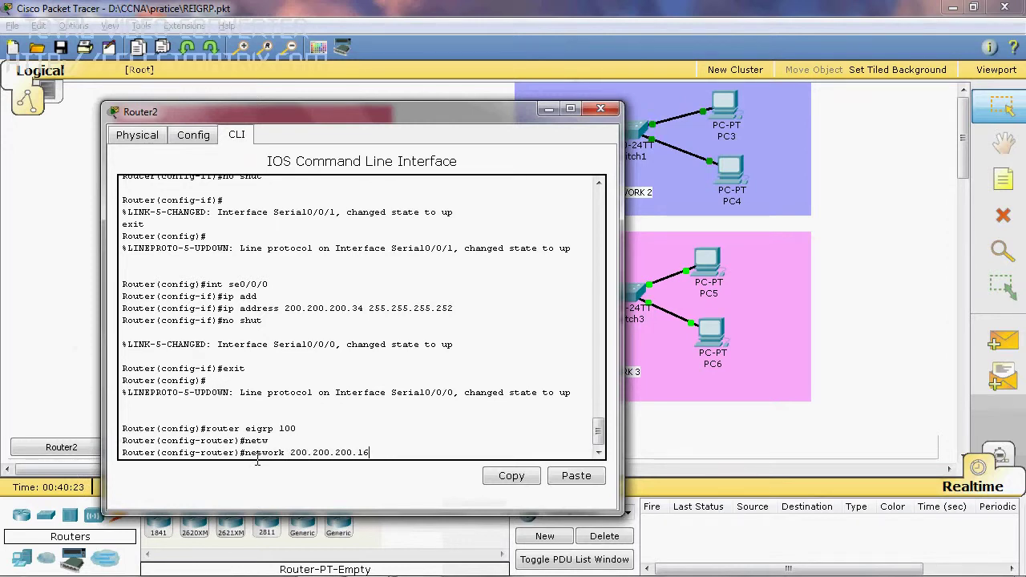
key(Return)
key(Return)
text(netw)
key(Tab)
text(200.200.200)
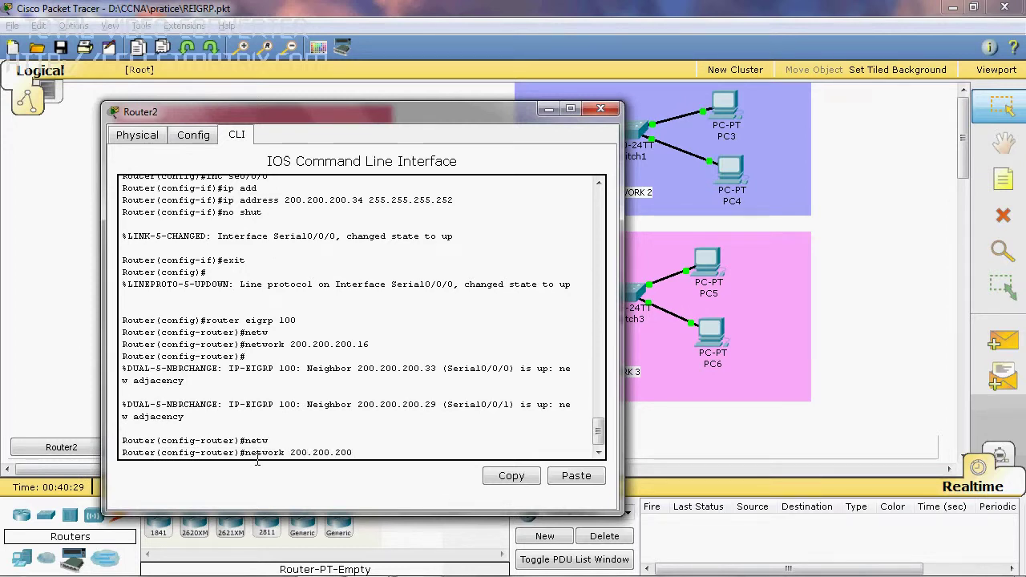
text(.28)
key(Return)
text(netw)
key(Tab)
text(200.200.)
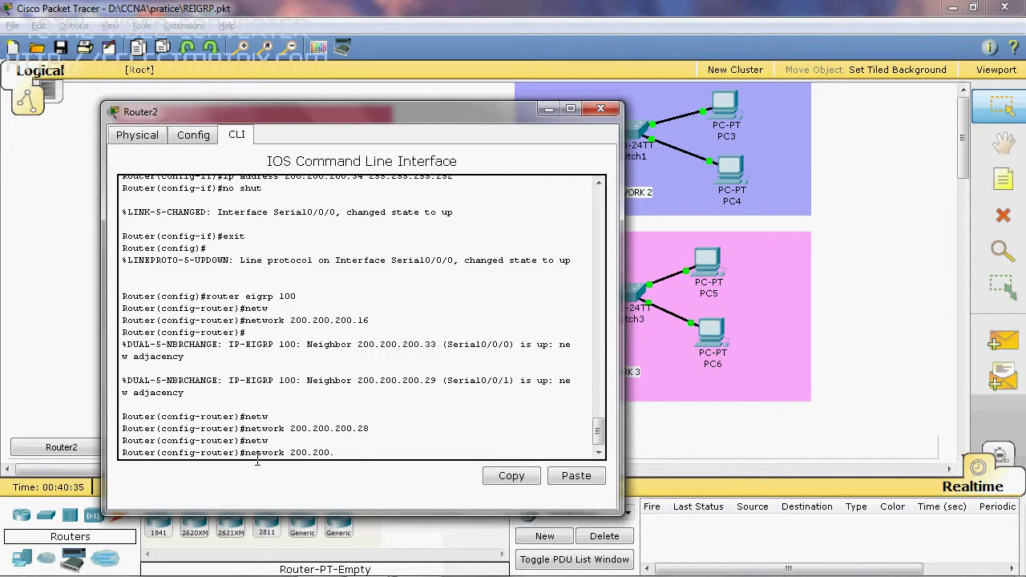
text(200.32)
key(Return)
Disable auto-summary, exit router configuration mode and close Router2's window.
text(no)
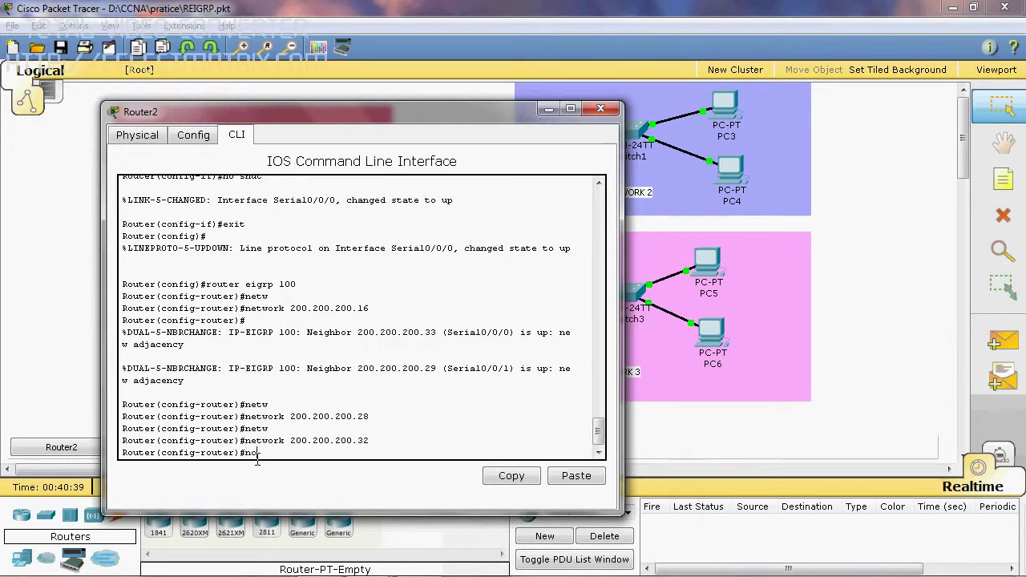
text( auto)
key(Return)
key(Up)
key(Tab)
key(Return)
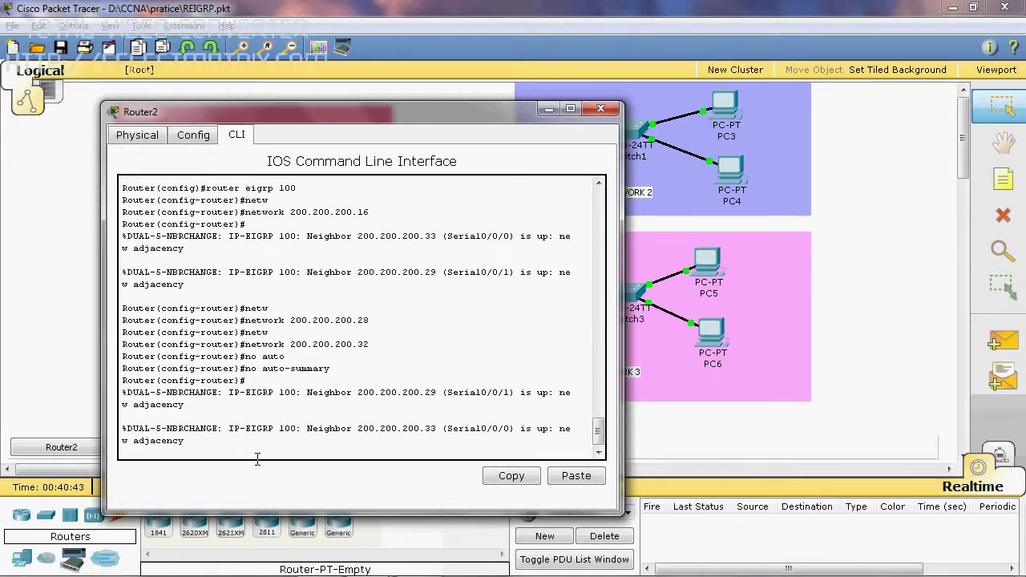
key(Return)
text(exit)
key(Return)
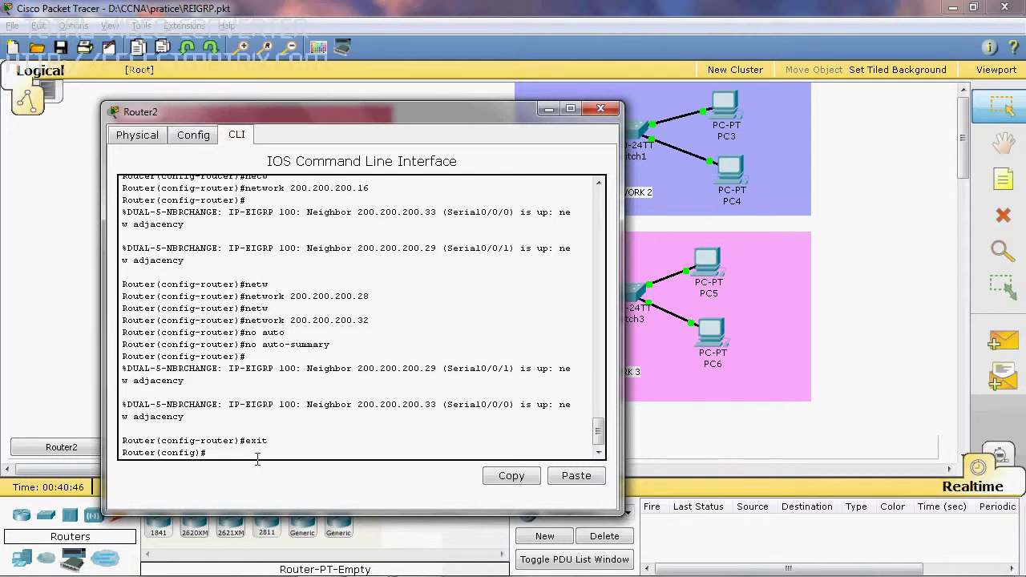
click(600, 109)
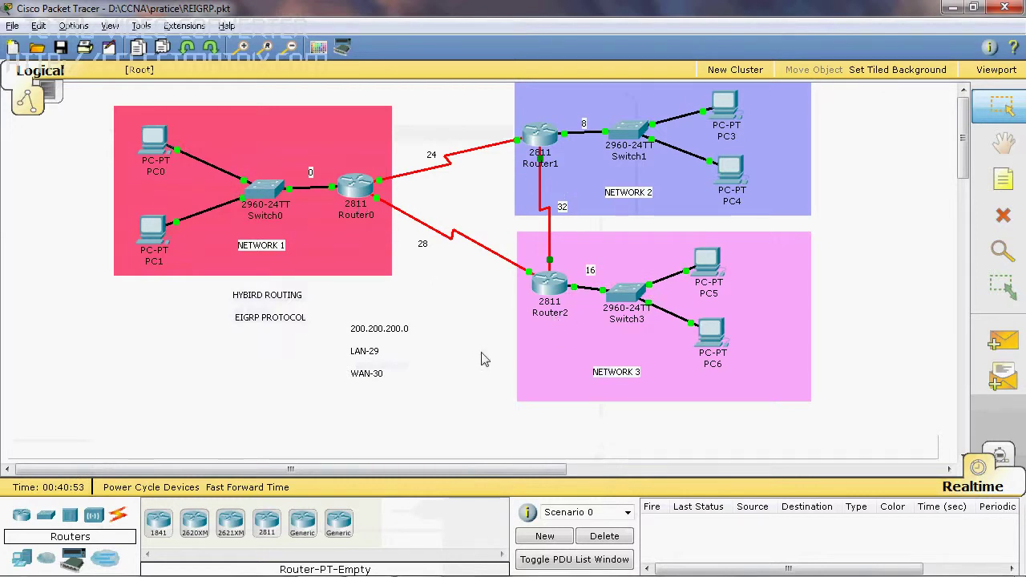
On Router0, leave configuration mode and run 'show ip route'.
click(359, 215)
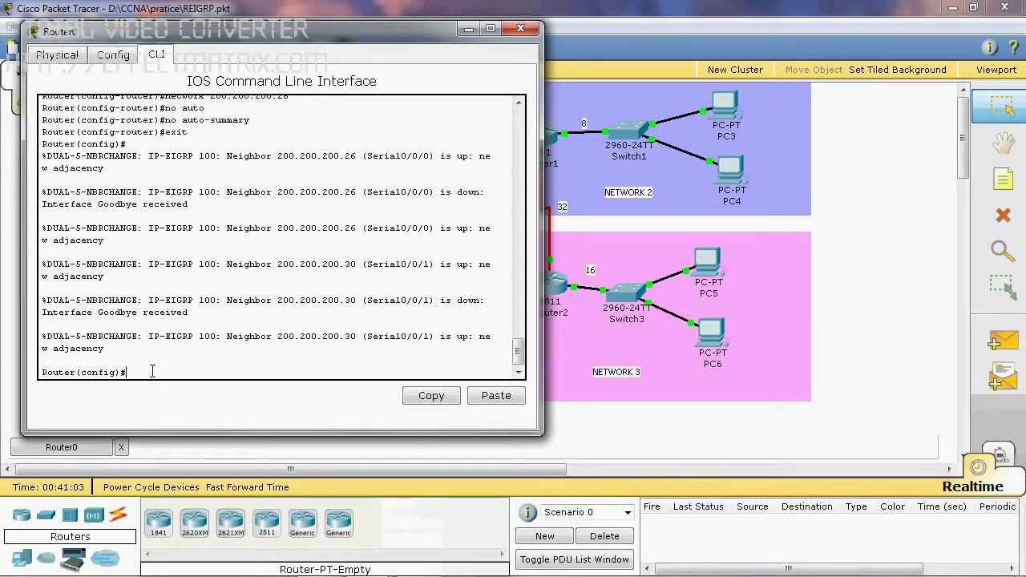
text(xit)
key(Return)
text(ow)
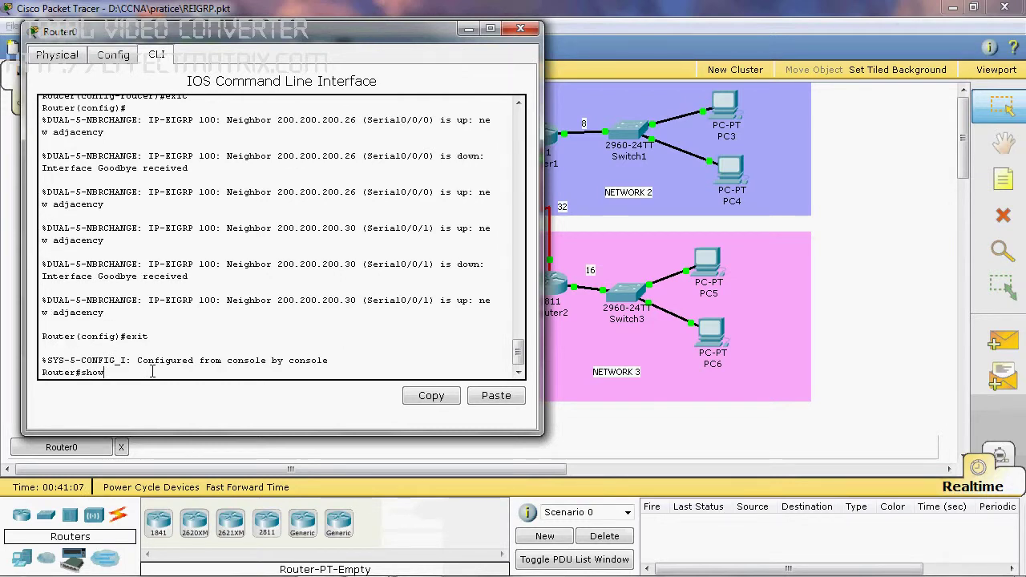
text( ip route)
key(Return)
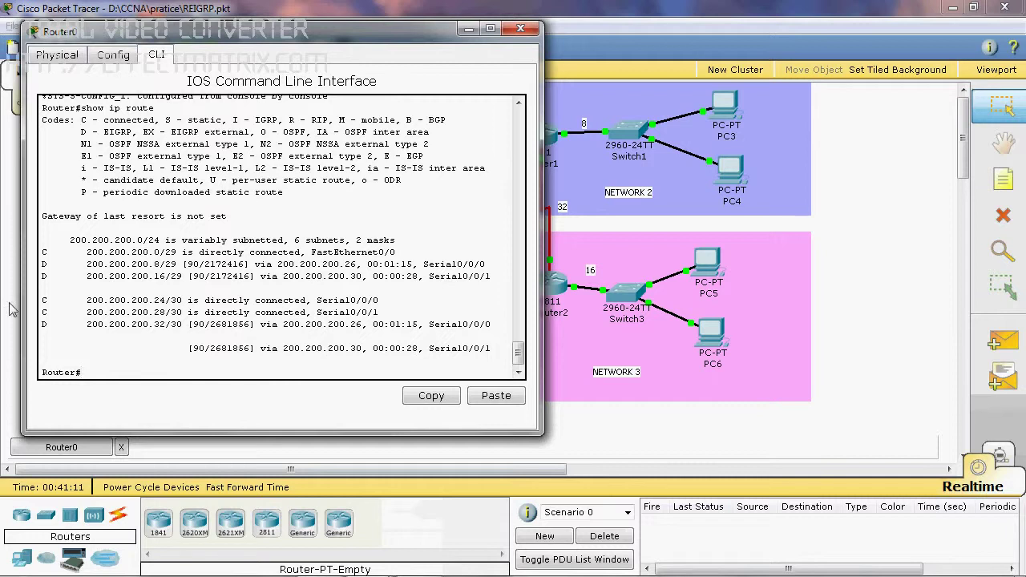
Highlight the connected (C) and EIGRP (D) entries to confirm routes to .8/29, .16/29, .32/30.
triple_click(45, 253)
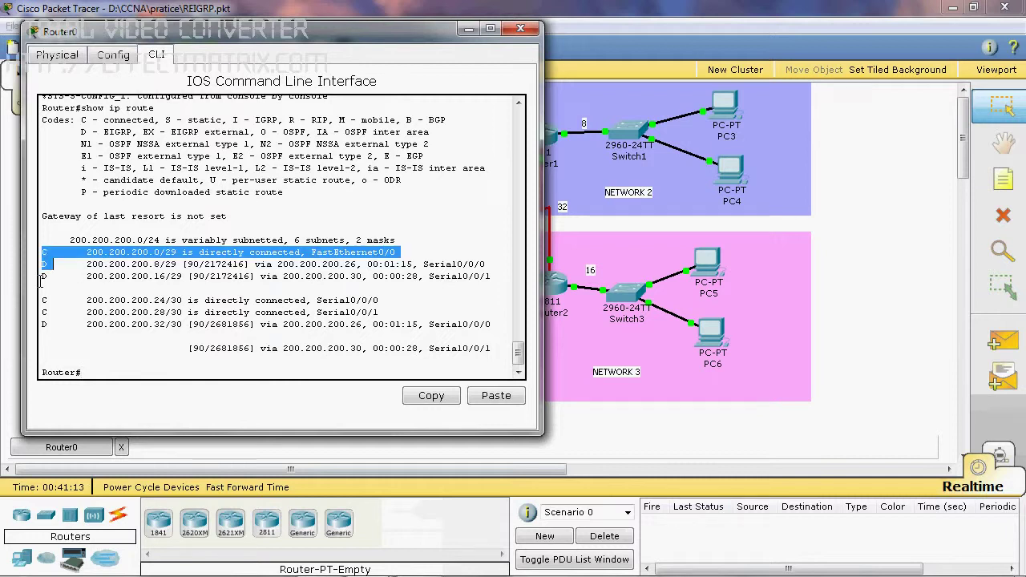
double_click(45, 300)
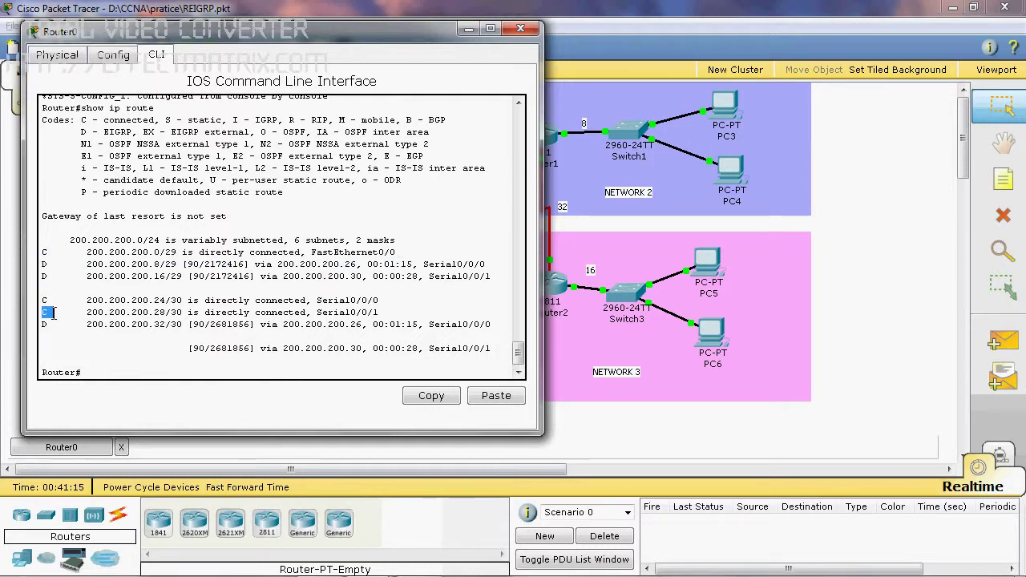
click(16, 303)
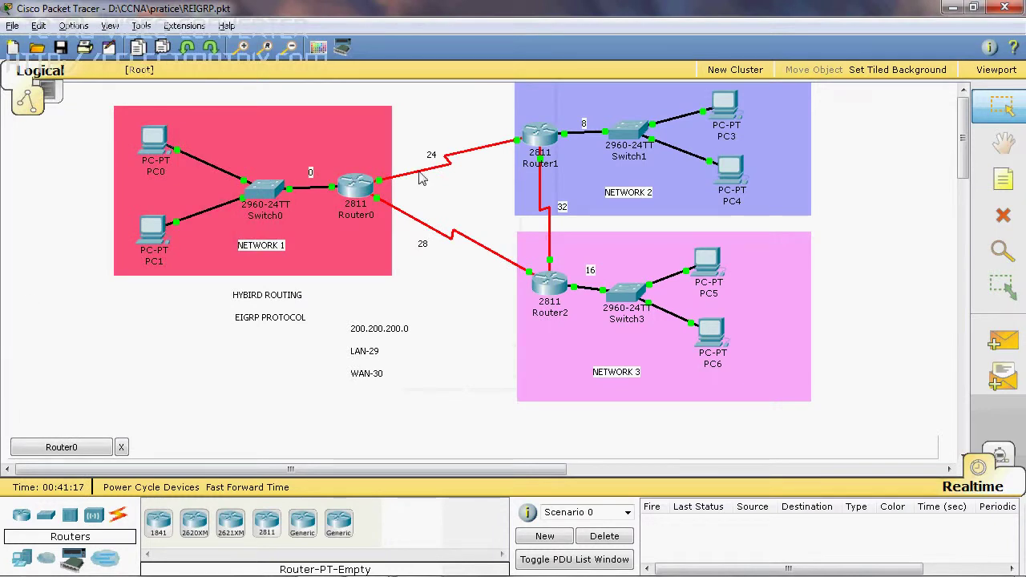
click(79, 446)
click(64, 264)
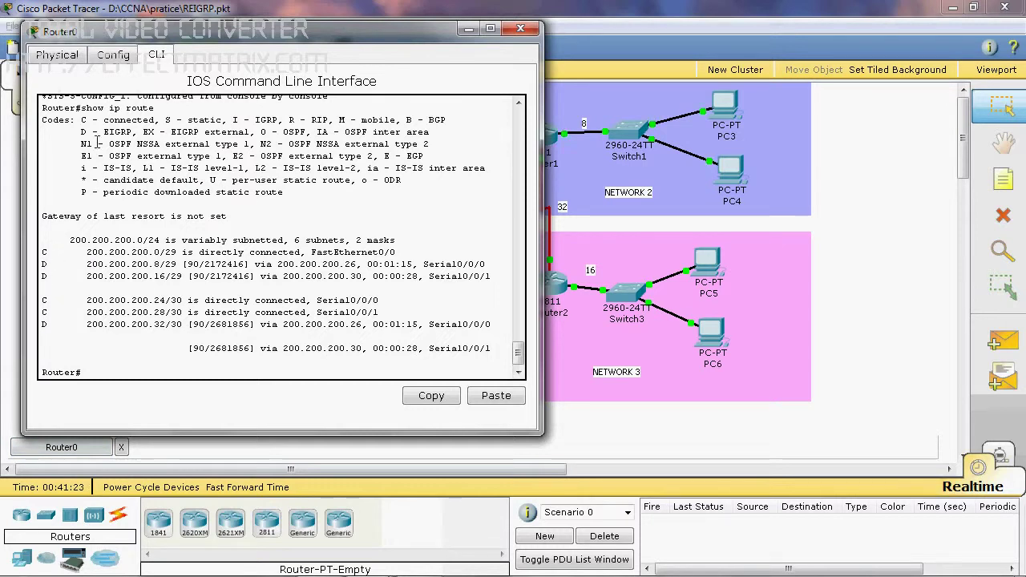
drag(81, 134, 133, 135)
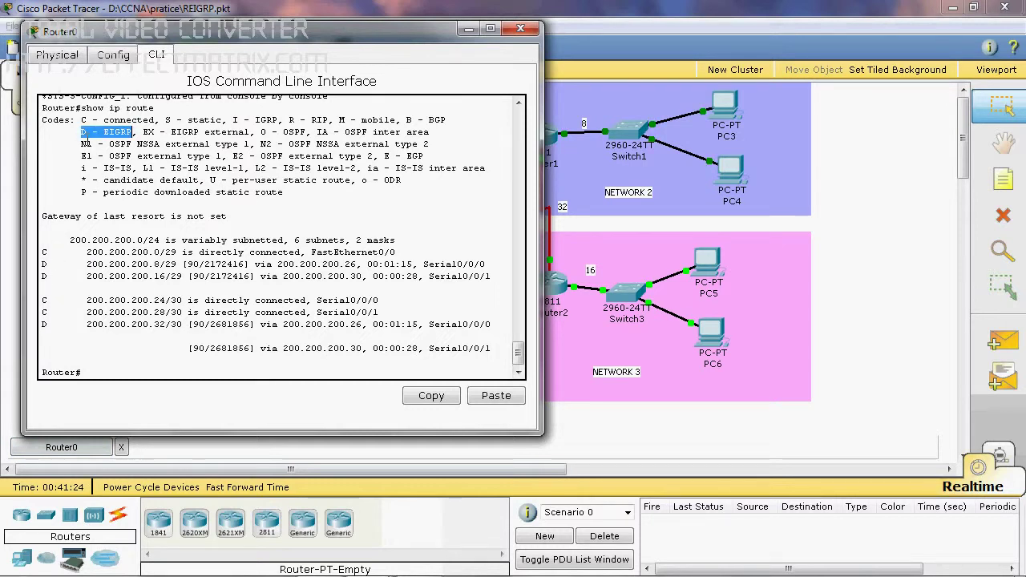
click(11, 164)
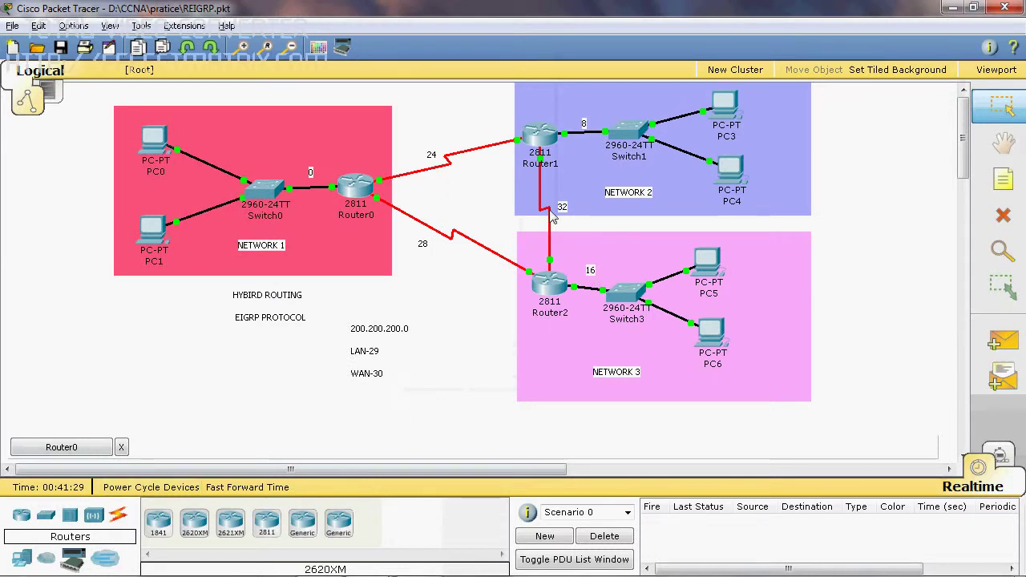
click(60, 451)
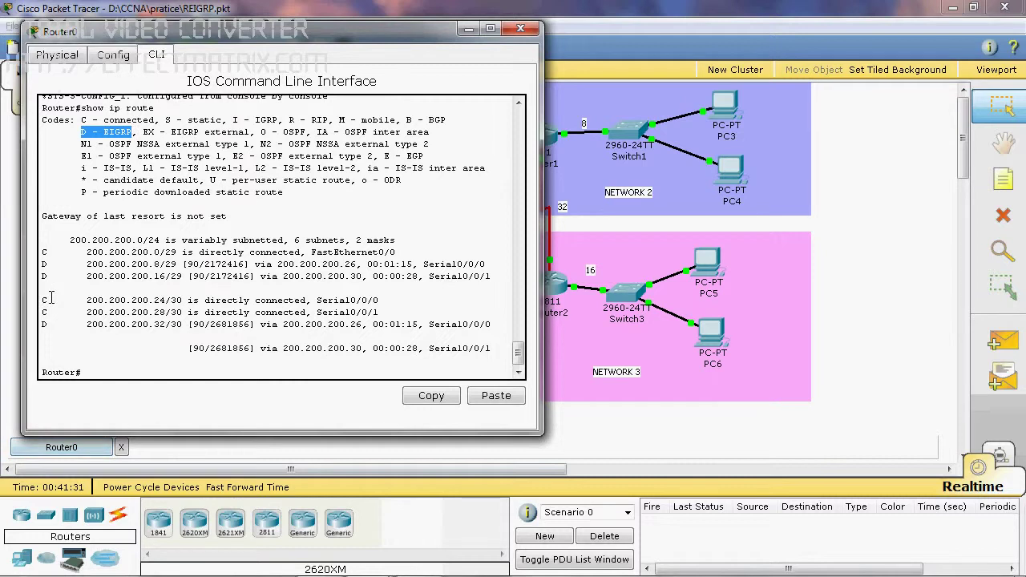
click(50, 268)
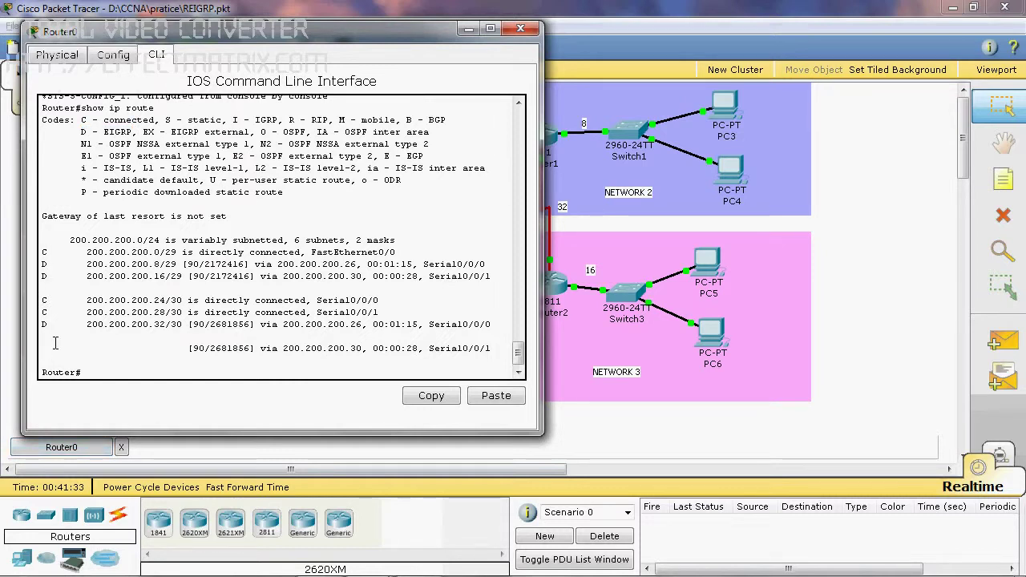